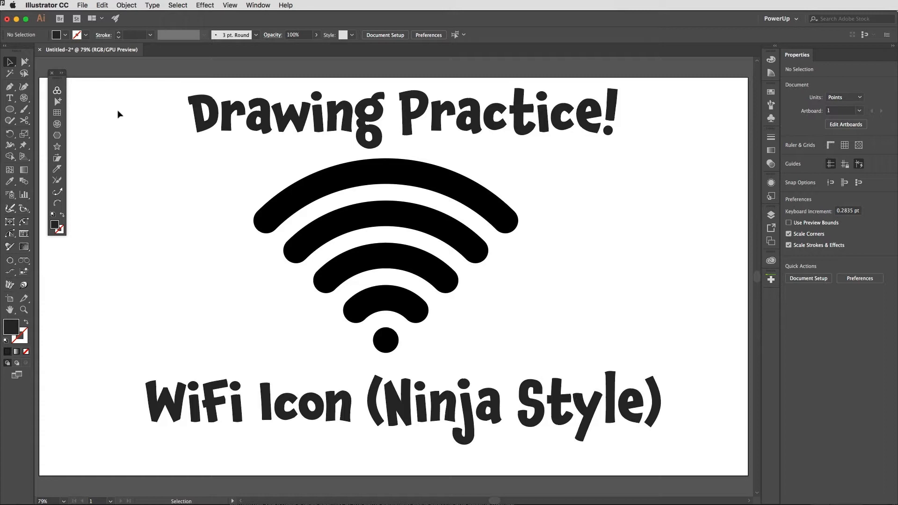
# Clear all artwork from the artboard and create a 200 × 200 pt polar grid with 4 concentric and 4 radial dividers.
pyautogui.hotkey('ctrl', 'a')
pyautogui.press('Delete')
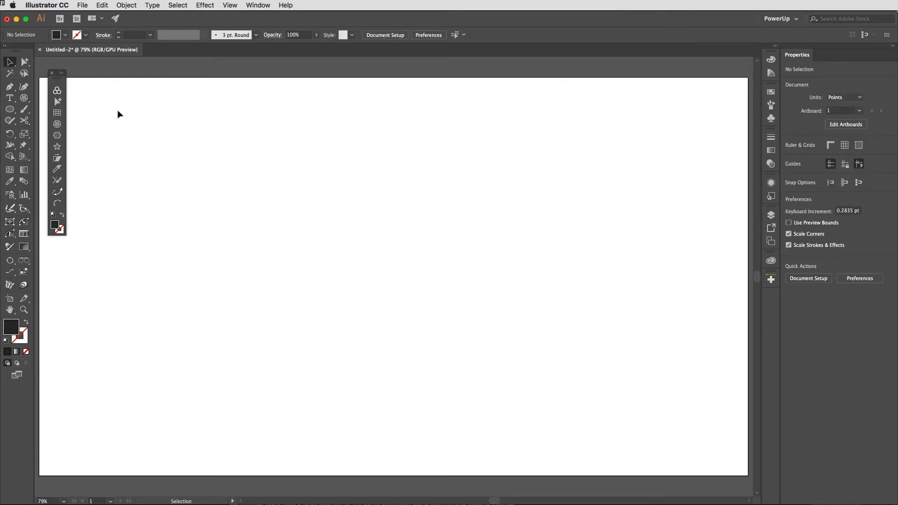
pyautogui.press('\\')
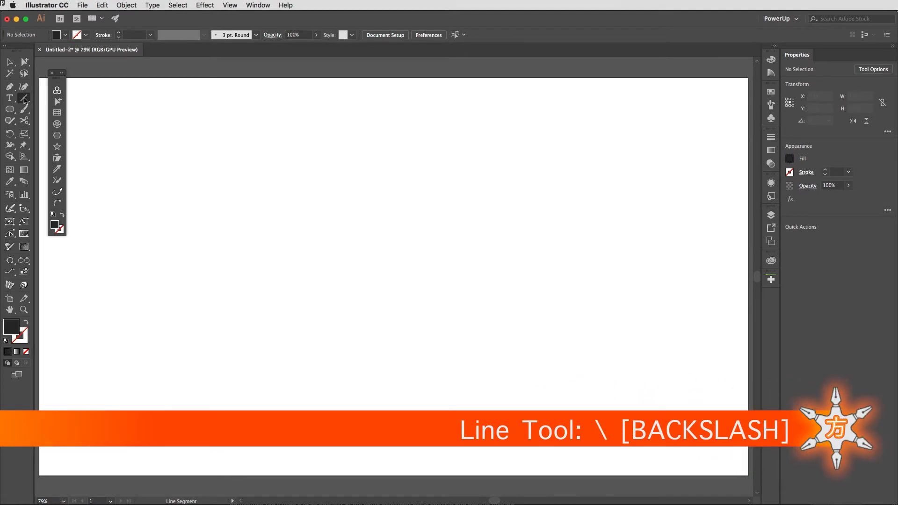
pyautogui.click(24, 99)
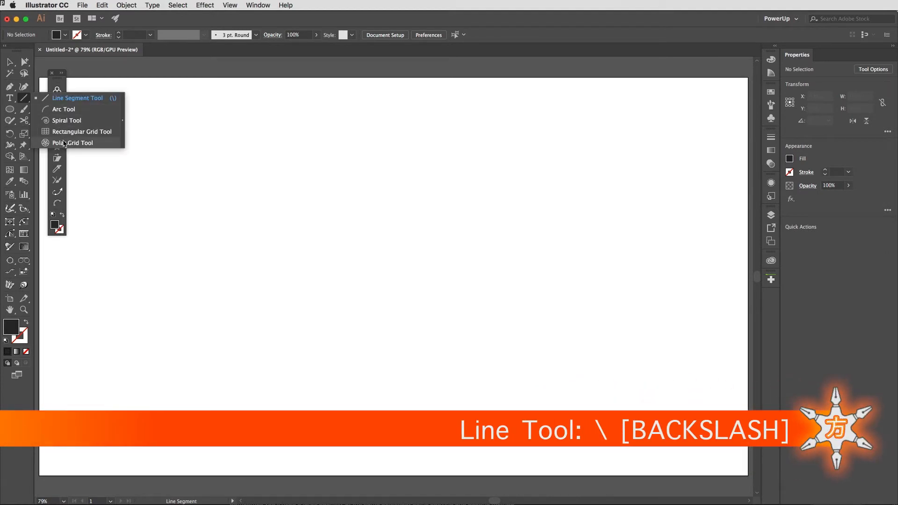
pyautogui.click(65, 145)
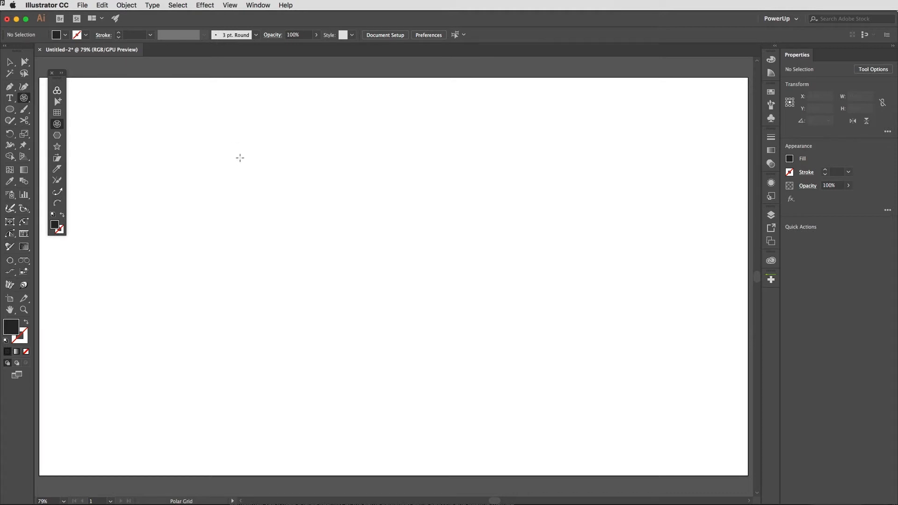
pyautogui.click(240, 158)
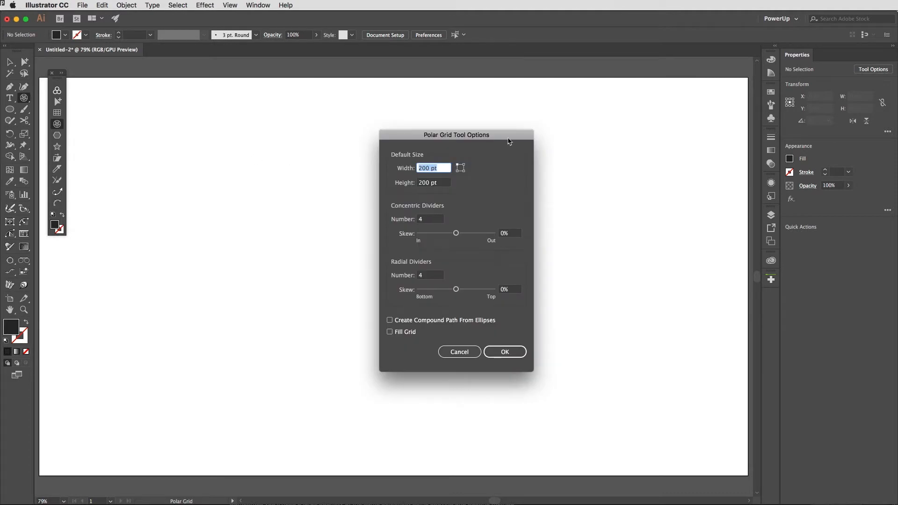
pyautogui.moveTo(493, 136); pyautogui.dragTo(451, 138)
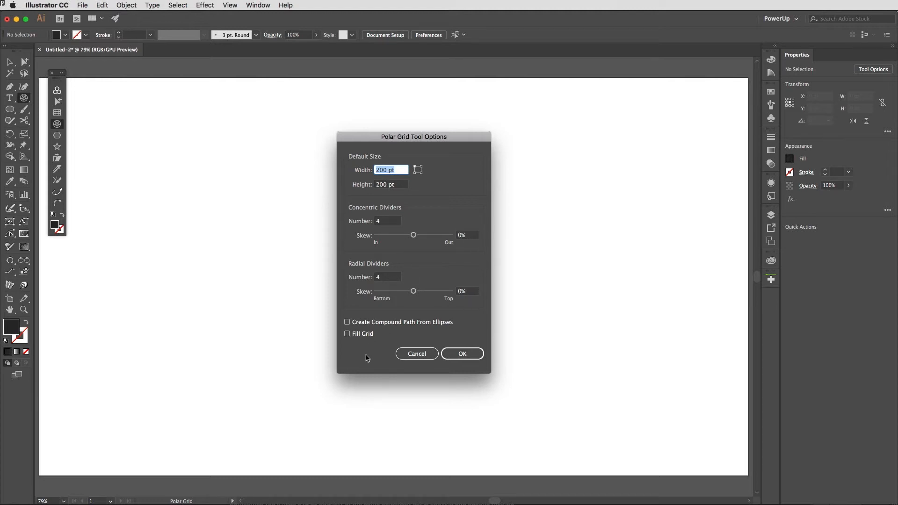
pyautogui.click(462, 354)
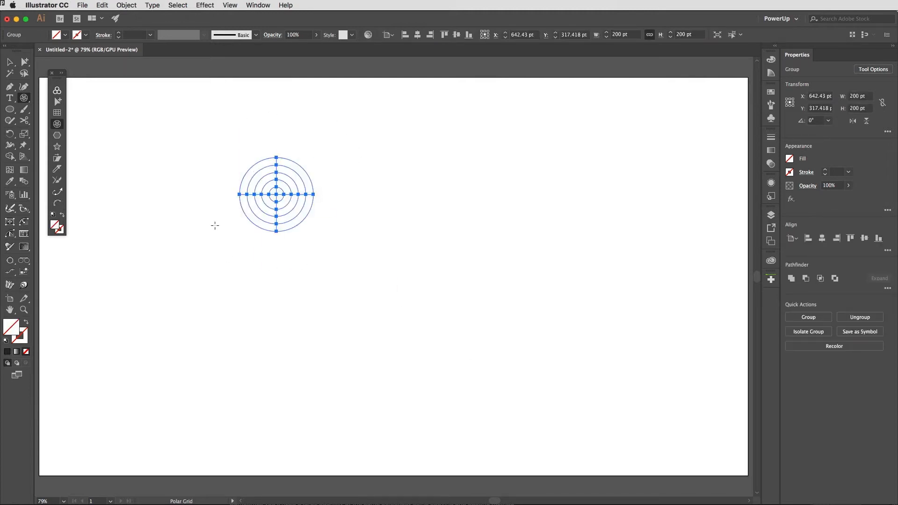
# Give the polar grid a 12 pt black stroke with round caps.
pyautogui.press('super+space')
pyautogui.moveTo(225, 150); pyautogui.dragTo(353, 264)
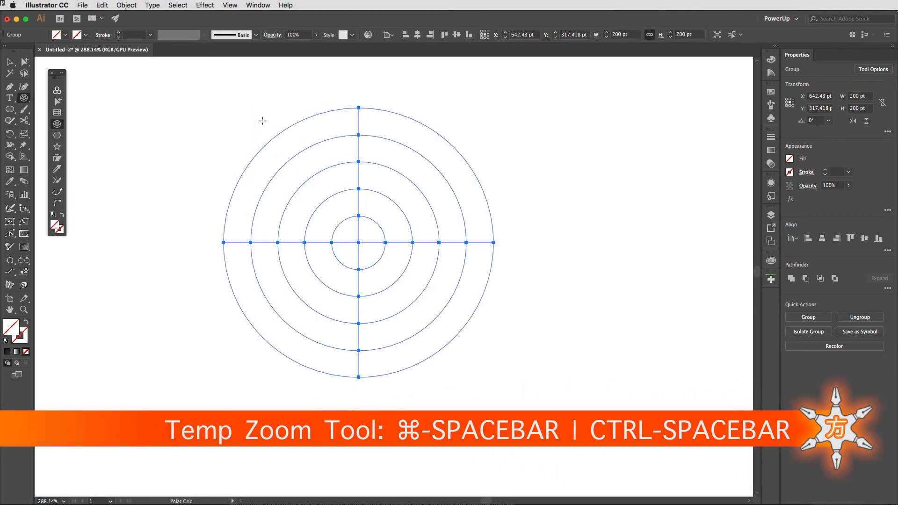
pyautogui.click(134, 35)
pyautogui.press('Up')
pyautogui.press('Up')
pyautogui.press('Up')
pyautogui.press('Up')
pyautogui.press('Up')
pyautogui.press('Up')
pyautogui.press('Up')
pyautogui.press('Up')
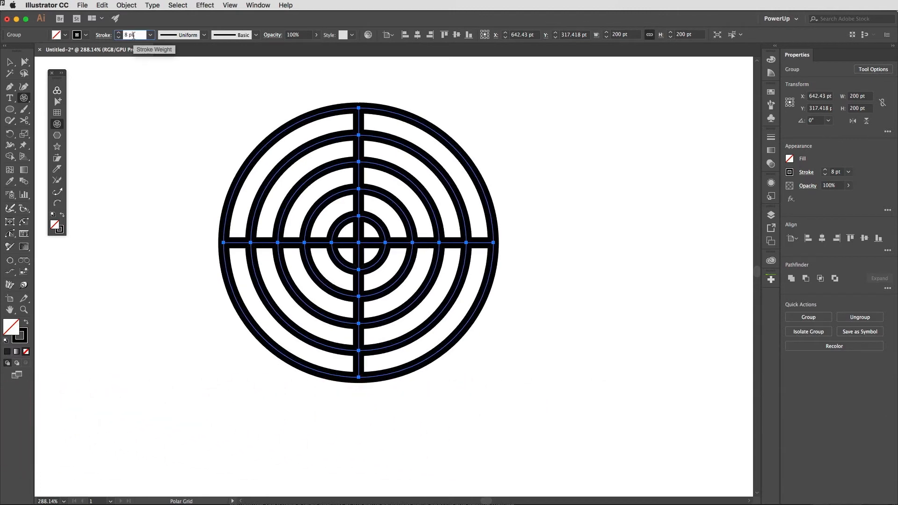
pyautogui.press('Up')
pyautogui.press('Up')
pyautogui.press('Up')
pyautogui.press('Up')
pyautogui.press('Up')
pyautogui.press('Up')
pyautogui.press('Down')
pyautogui.press('Down')
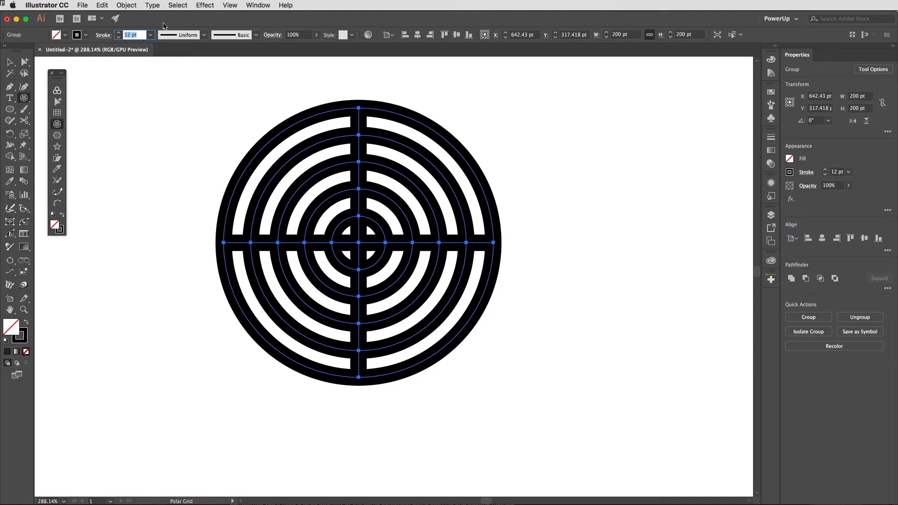
pyautogui.click(103, 35)
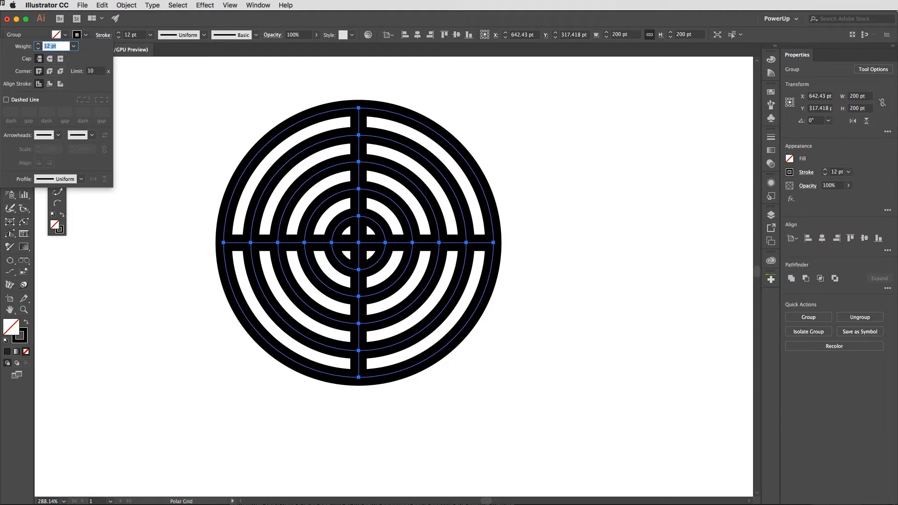
pyautogui.click(50, 60)
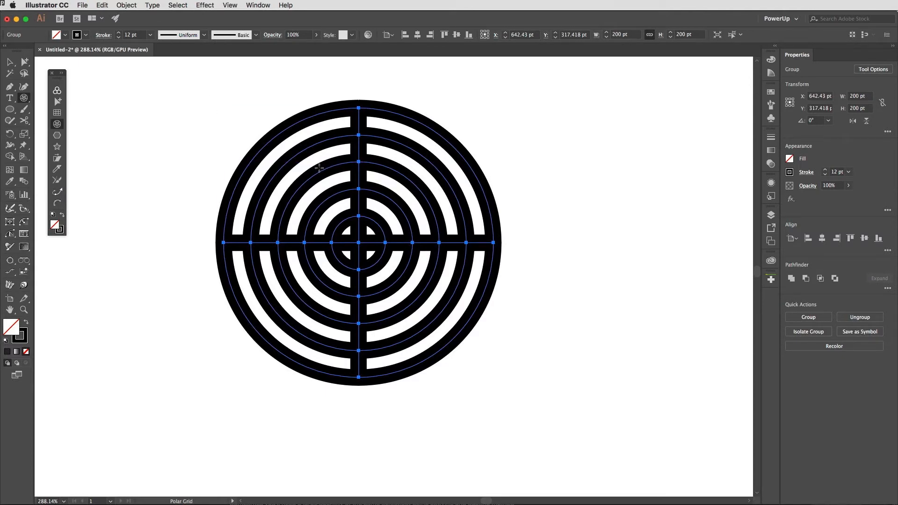
# Rotate the polar grid 45° about its centre.
pyautogui.press('r')
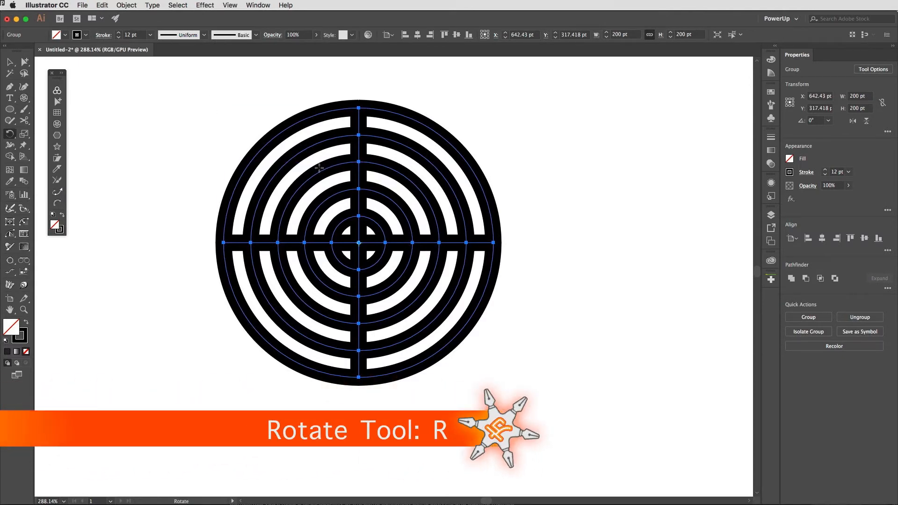
pyautogui.press('Return')
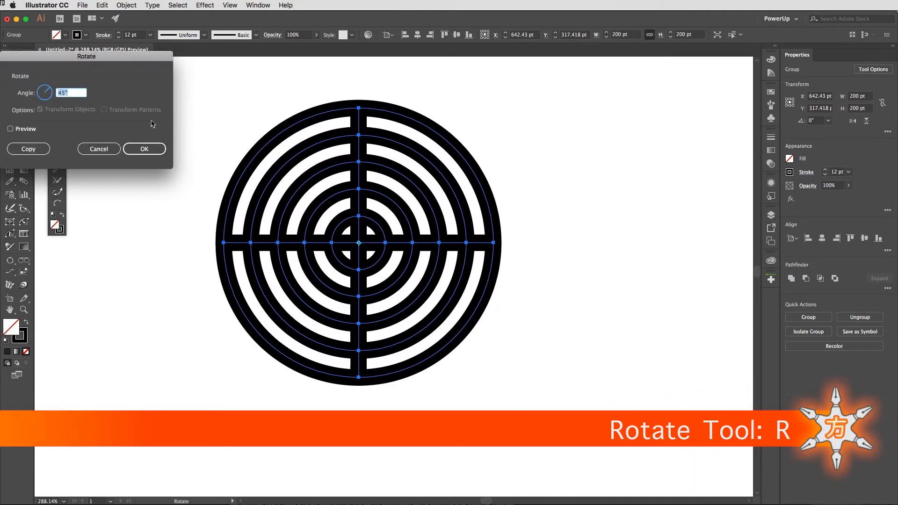
pyautogui.press('Return')
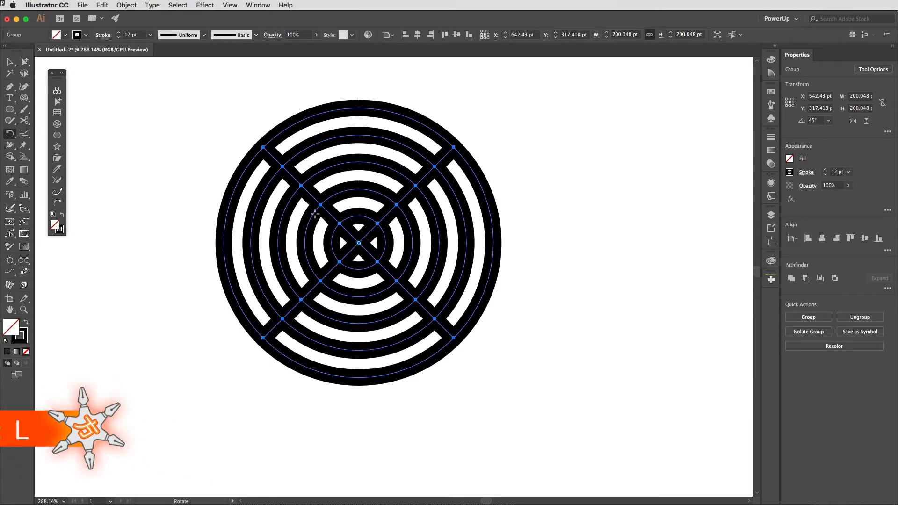
# Draw a 12 × 12 pt circle centred on the grid's midpoint, swap its fill and stroke, and deselect it.
pyautogui.press('l')
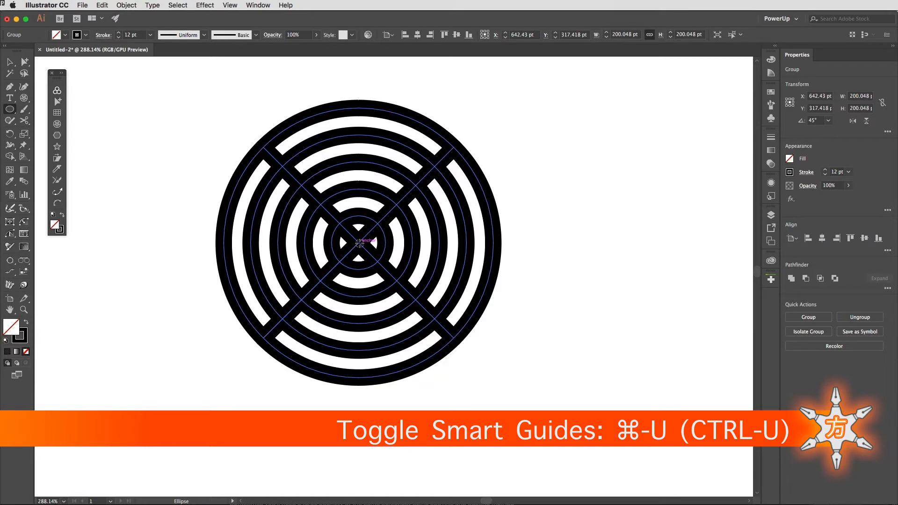
pyautogui.keyDown('alt'); pyautogui.click(360, 243); pyautogui.keyUp('alt')
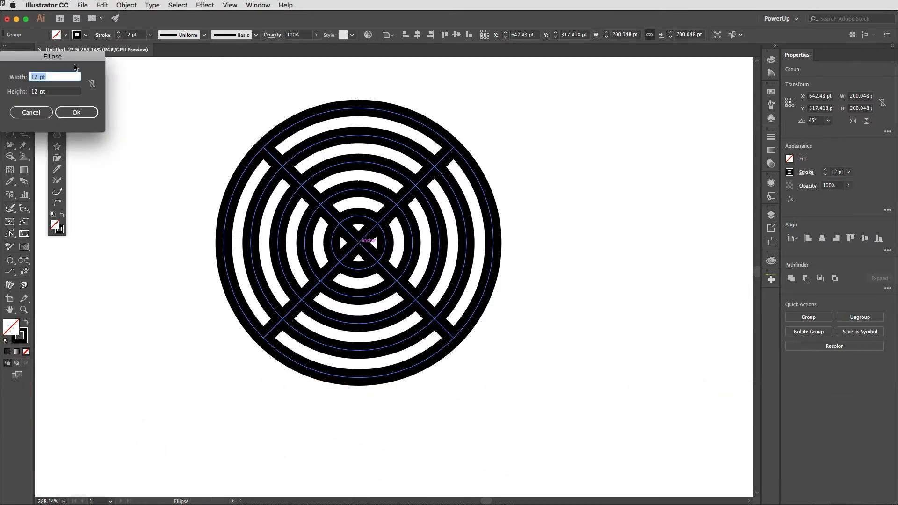
pyautogui.moveTo(67, 57); pyautogui.dragTo(171, 81)
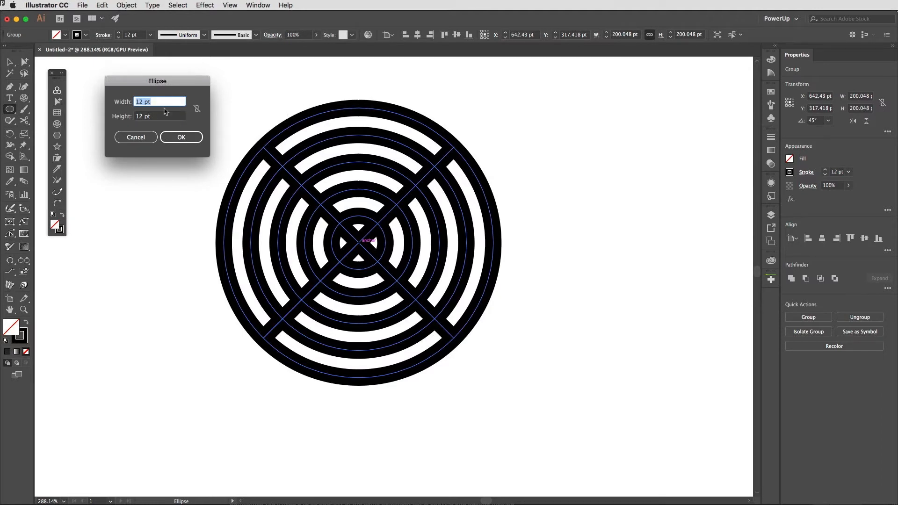
pyautogui.click(181, 137)
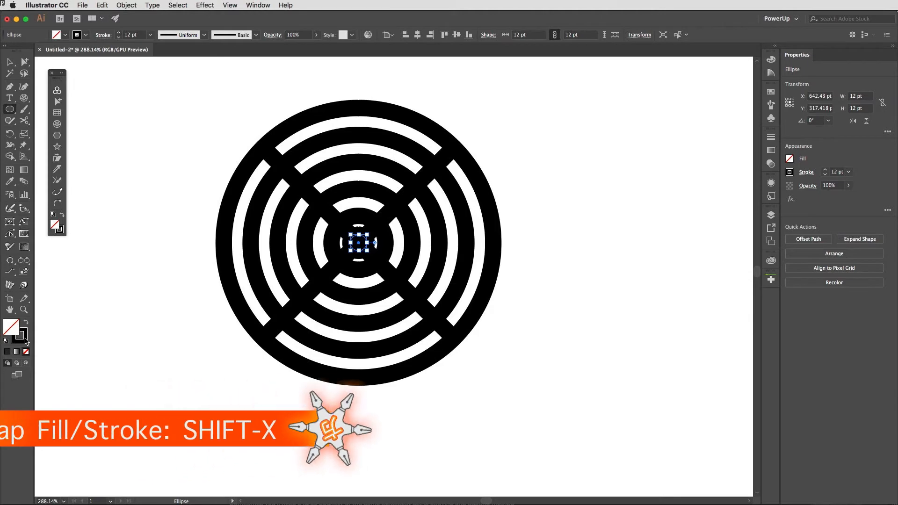
pyautogui.hotkey('shift', 'x')
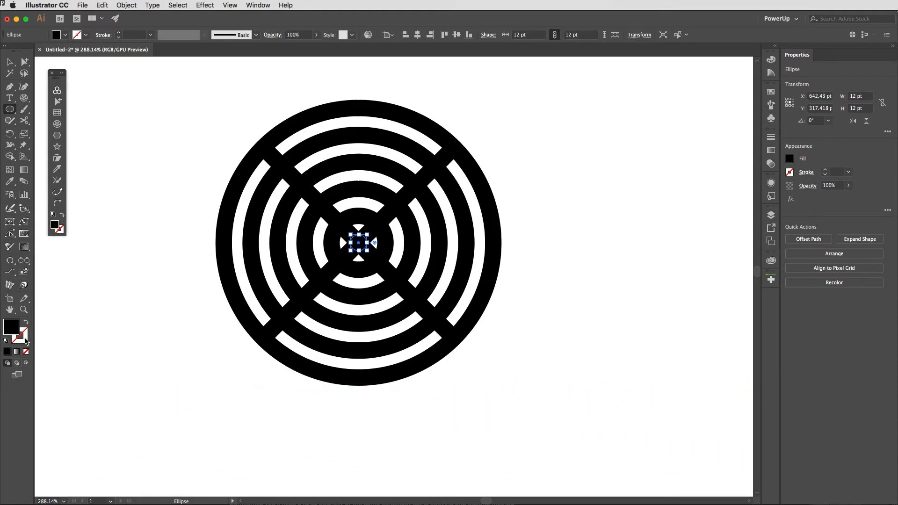
pyautogui.press('shift+super+a')
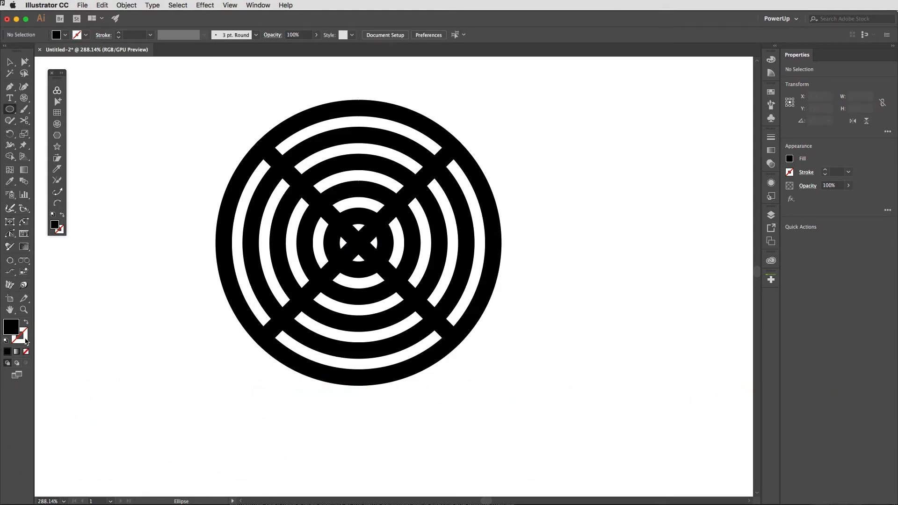
# Delete only the outermost circle of the polar grid using the Group Selection tool.
pyautogui.press('a')
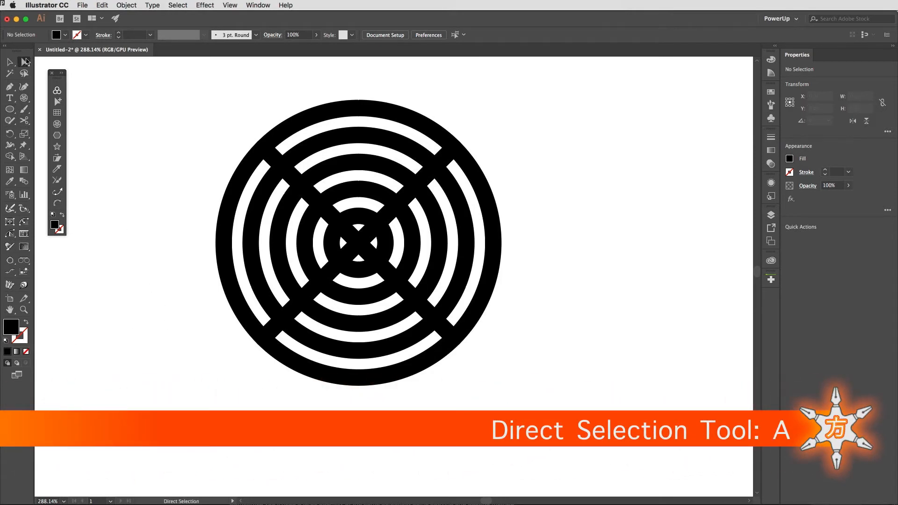
pyautogui.click(25, 62)
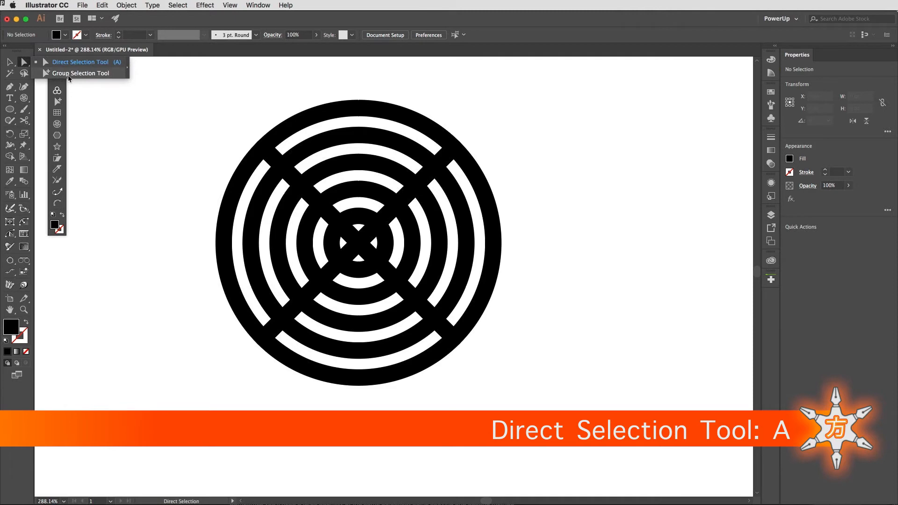
pyautogui.click(70, 74)
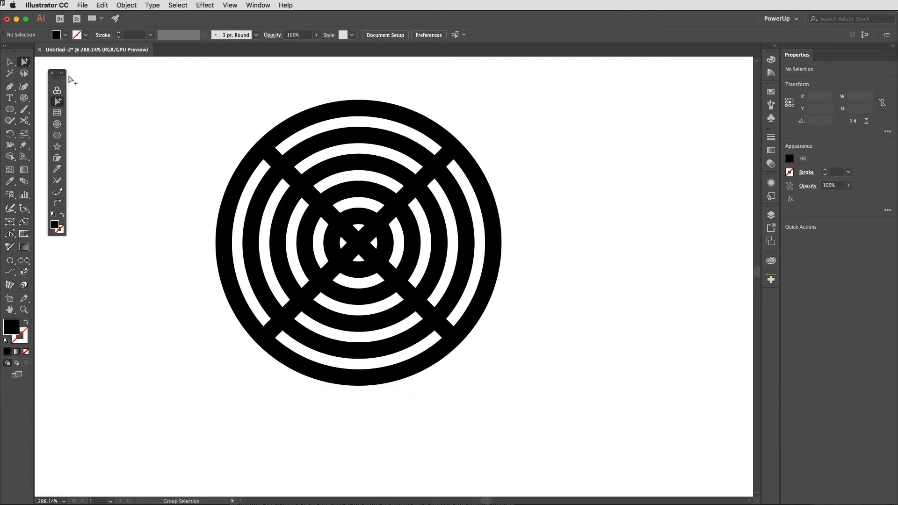
pyautogui.click(232, 200)
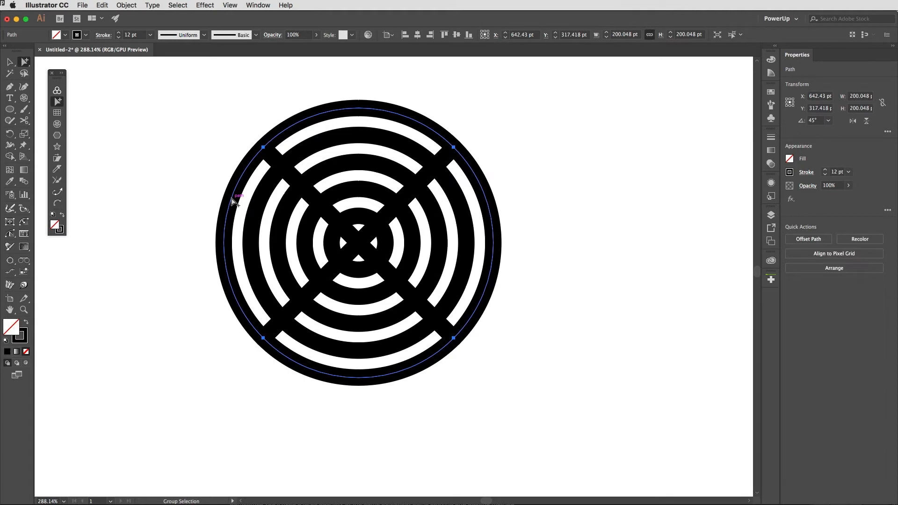
pyautogui.press('Delete')
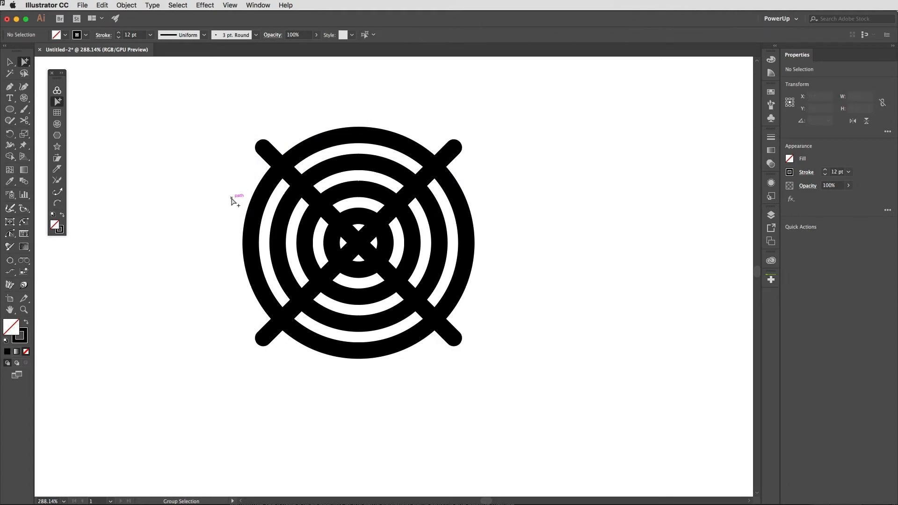
# Select all artwork and erase the left, lower and right quadrants with the Shape Builder tool, keeping only the upper wedge.
pyautogui.press('super+a')
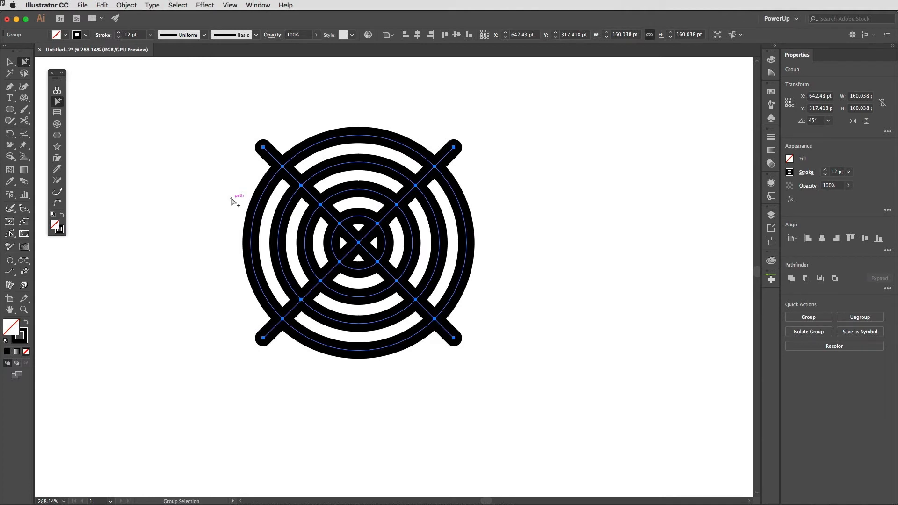
pyautogui.hotkey('shift', 'm')
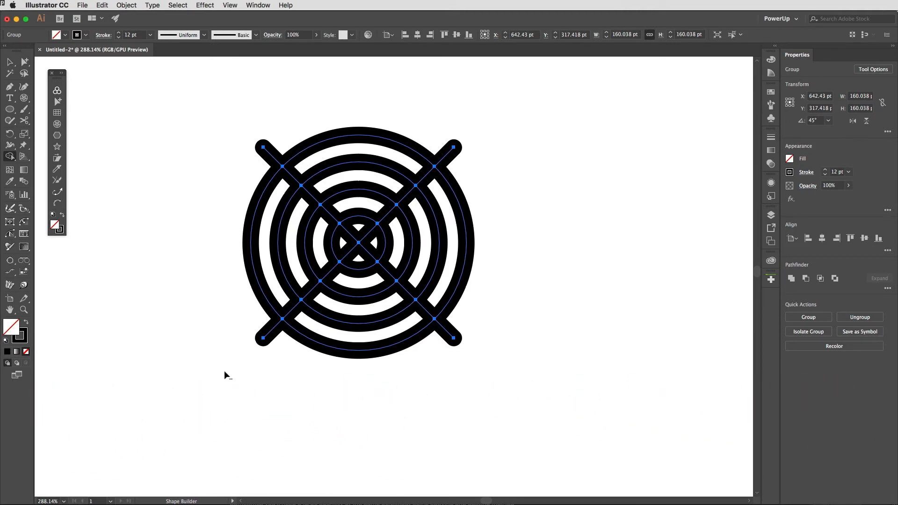
pyautogui.moveTo(225, 375)
pyautogui.mouseDown()
pyautogui.moveTo(423, 315)
pyautogui.moveTo(490, 256)
pyautogui.mouseUp()
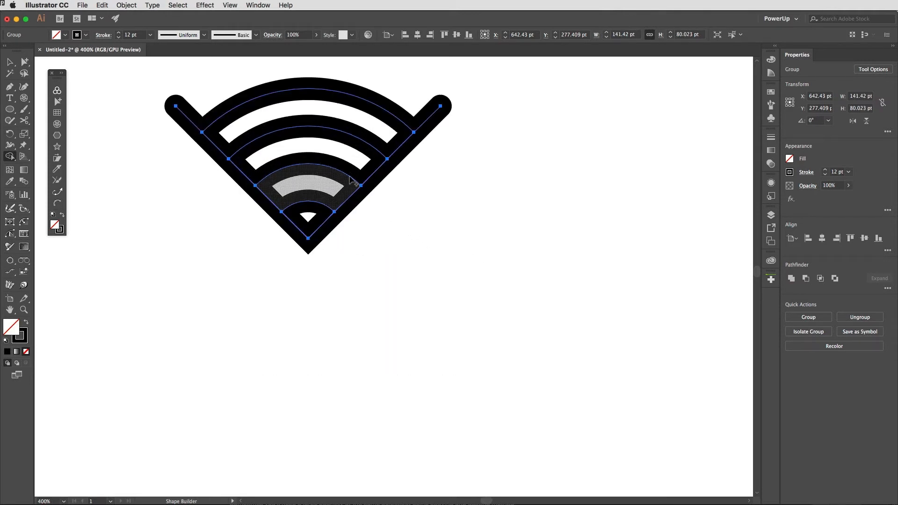
# Erase all segments of the wedge's left diagonal line with the Shape Builder tool, leaving the arcs in place.
pyautogui.moveTo(337, 148); pyautogui.dragTo(429, 211)
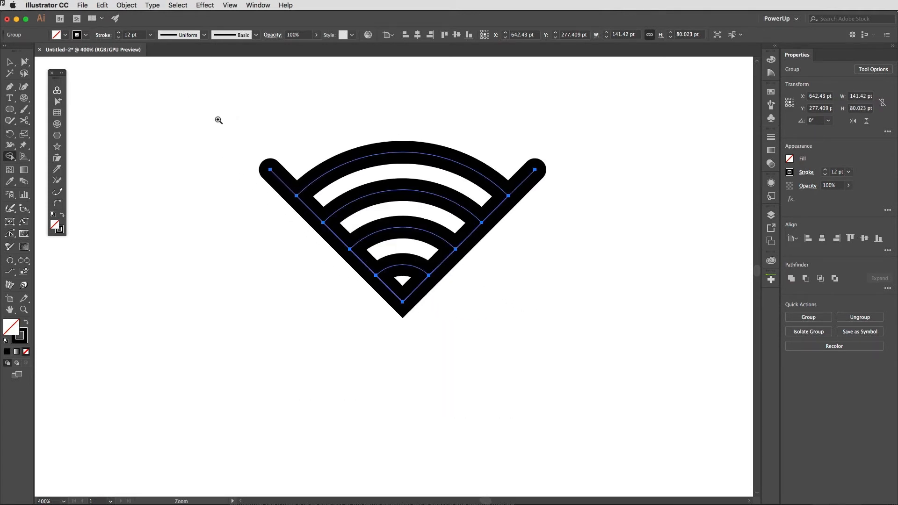
pyautogui.moveTo(342, 173); pyautogui.dragTo(627, 358)
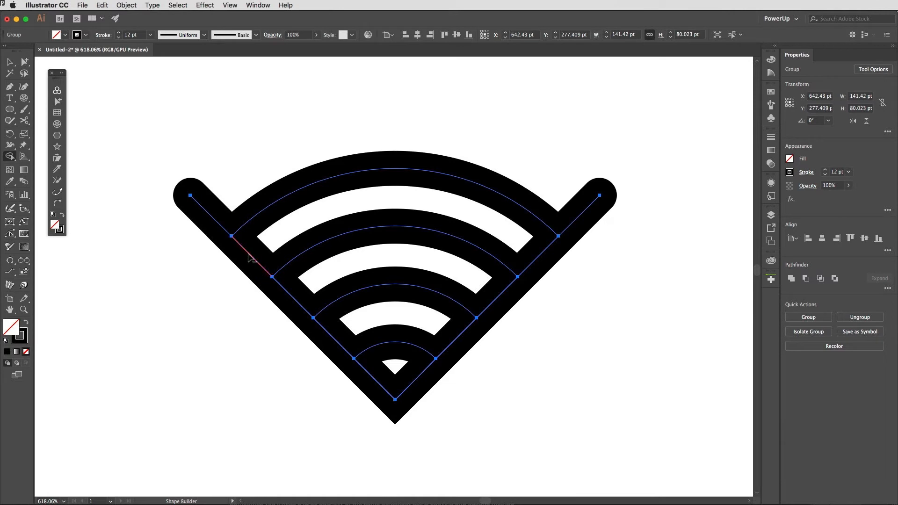
pyautogui.keyDown('alt'); pyautogui.click(216, 225); pyautogui.keyUp('alt')
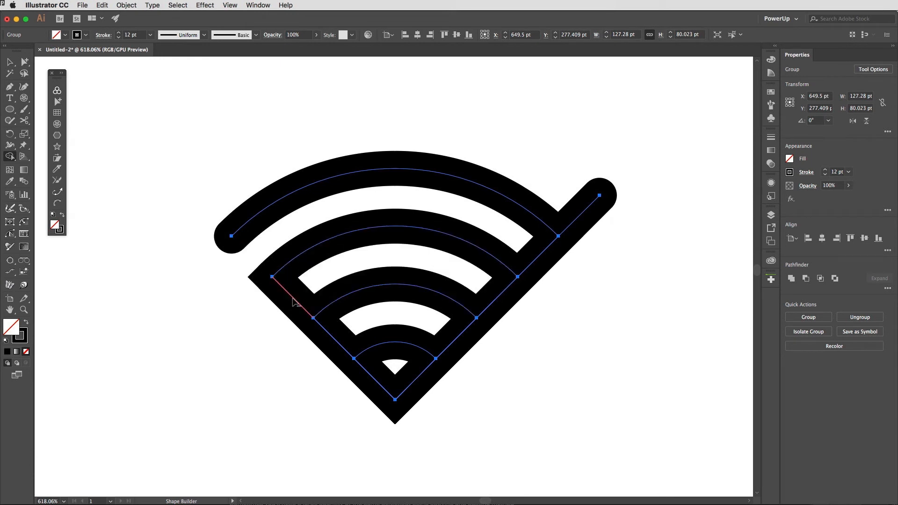
pyautogui.keyDown('alt'); pyautogui.click(295, 302); pyautogui.keyUp('alt')
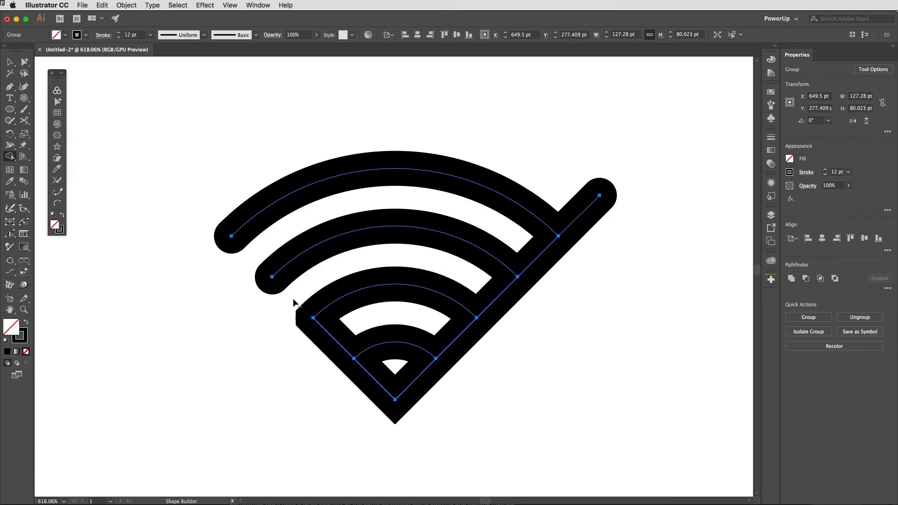
pyautogui.keyDown('alt'); pyautogui.click(336, 344); pyautogui.keyUp('alt')
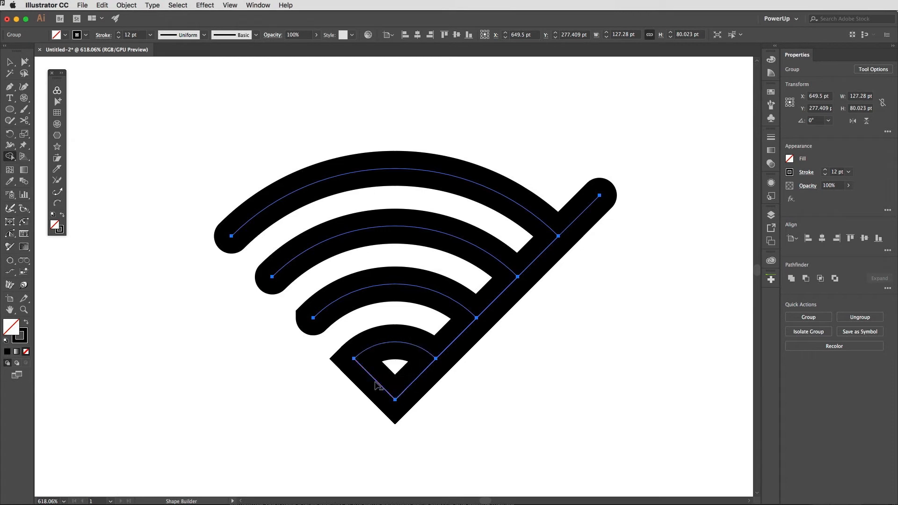
pyautogui.keyDown('alt'); pyautogui.click(376, 382); pyautogui.keyUp('alt')
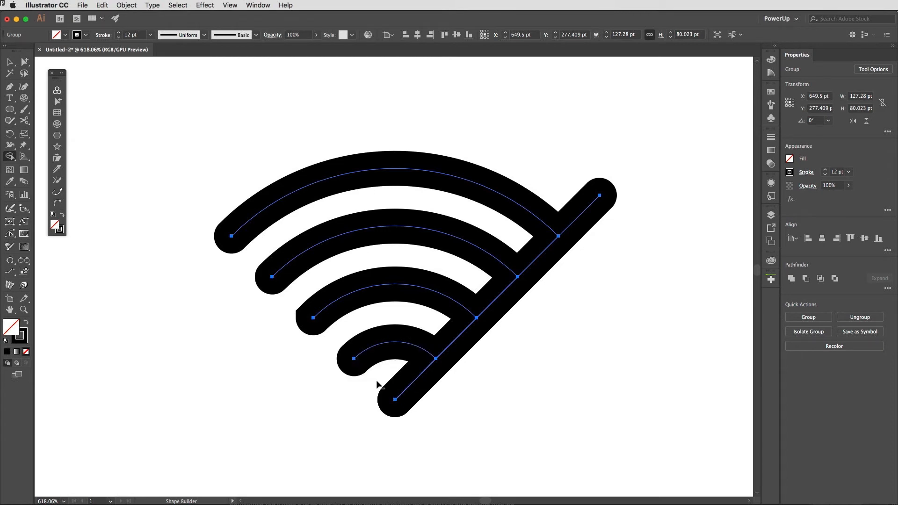
# Erase all segments of the wedge's right diagonal line with the Shape Builder tool and paste the cut circle back in front.
pyautogui.keyDown('alt'); pyautogui.click(413, 386); pyautogui.keyUp('alt')
pyautogui.keyDown('alt'); pyautogui.click(459, 345); pyautogui.keyUp('alt')
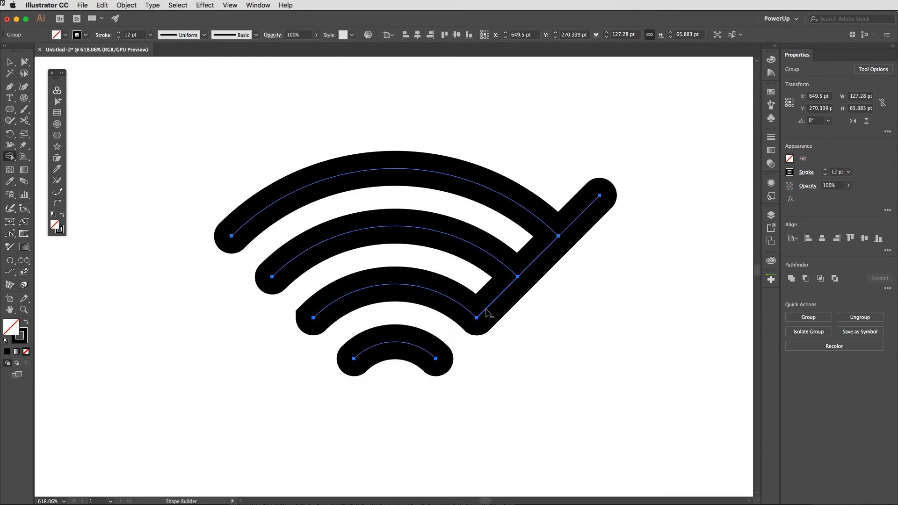
pyautogui.keyDown('alt'); pyautogui.click(498, 302); pyautogui.keyUp('alt')
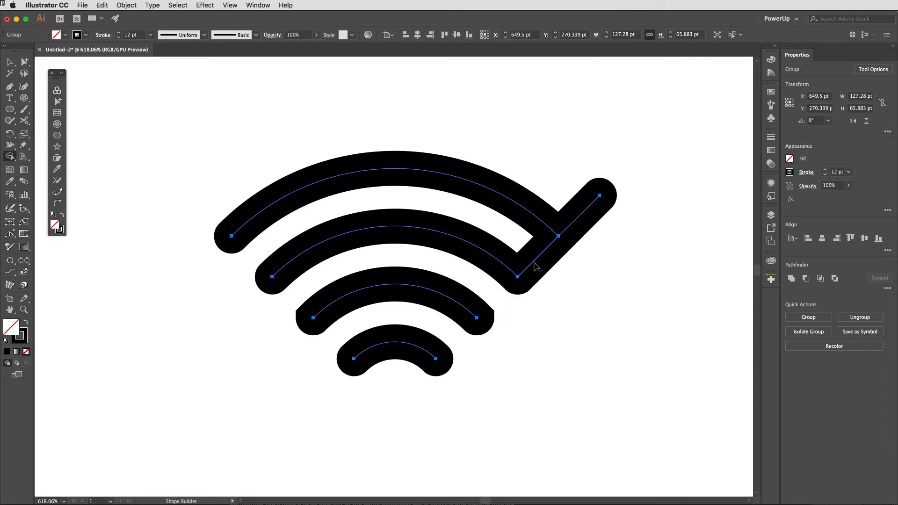
pyautogui.keyDown('alt'); pyautogui.click(540, 254); pyautogui.keyUp('alt')
pyautogui.keyDown('alt'); pyautogui.click(573, 223); pyautogui.keyUp('alt')
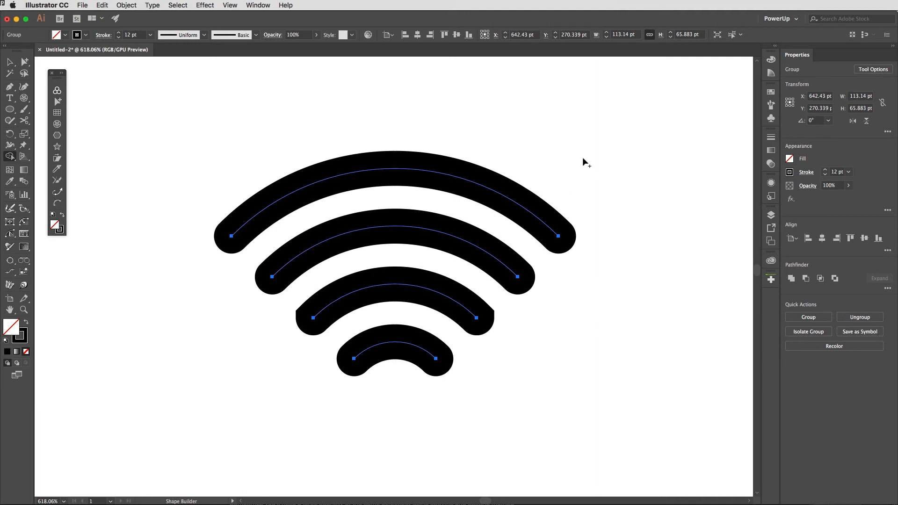
pyautogui.press('super+f')
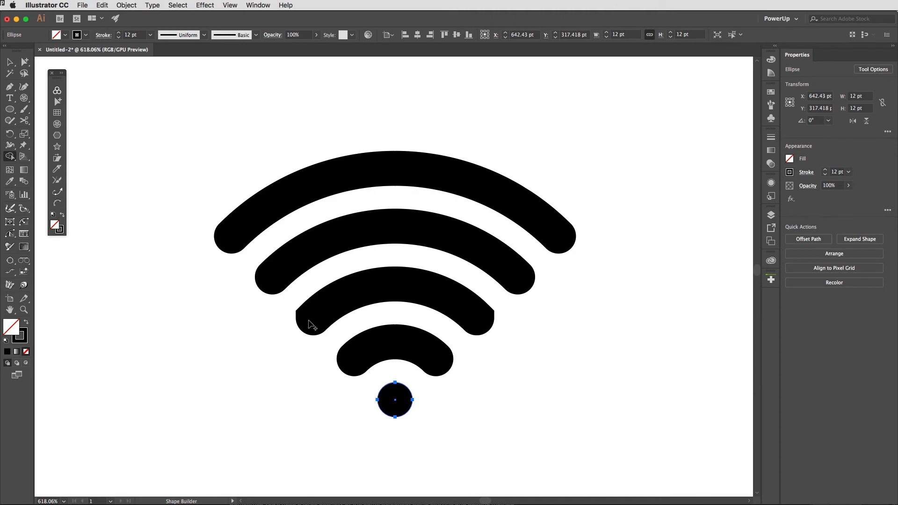
# Pull the stray overlapping anchor off the left end of the third arc from the top with Direct Selection and delete it.
pyautogui.moveTo(293, 301); pyautogui.dragTo(333, 347)
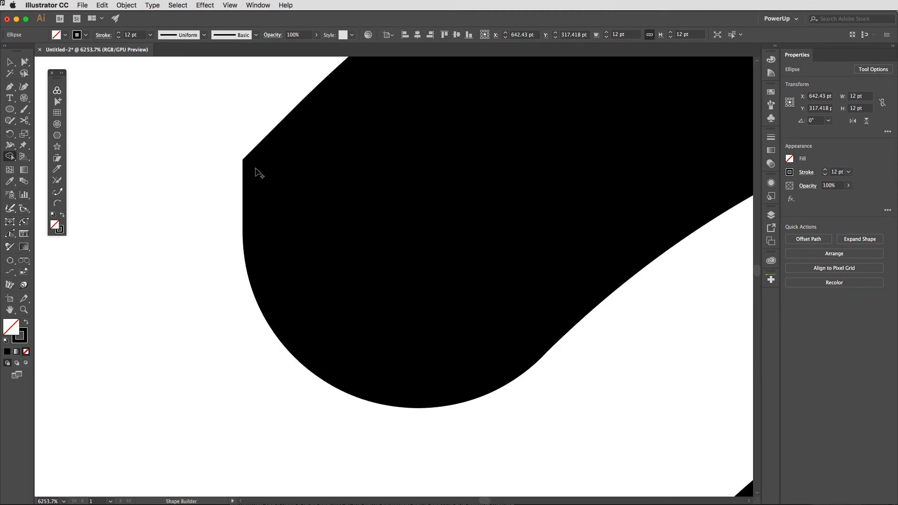
pyautogui.click(24, 63)
pyautogui.moveTo(23, 63); pyautogui.dragTo(49, 64)
pyautogui.press('super+shift+a')
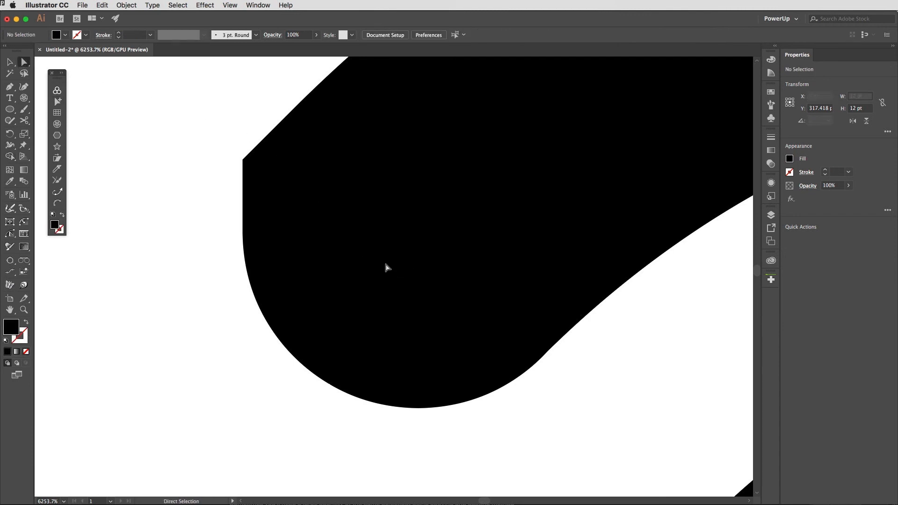
pyautogui.moveTo(217, 113); pyautogui.dragTo(590, 494)
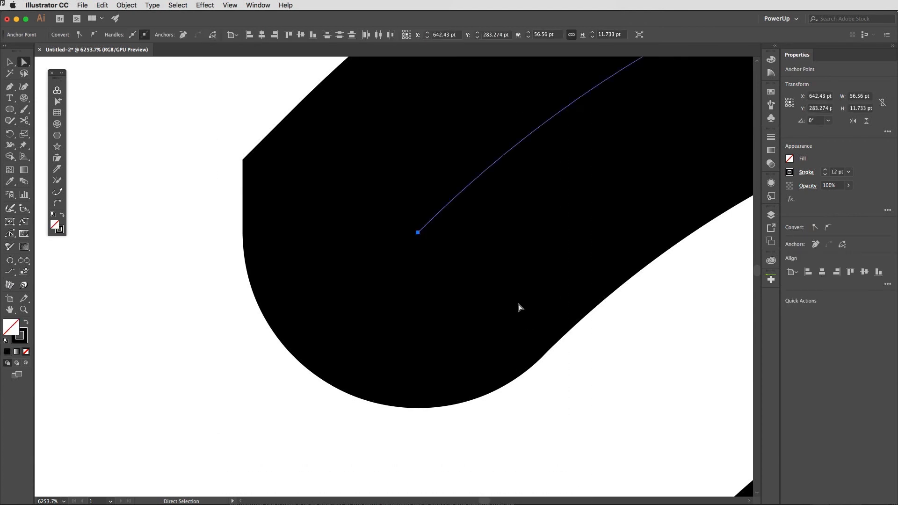
pyautogui.moveTo(428, 243); pyautogui.dragTo(365, 175)
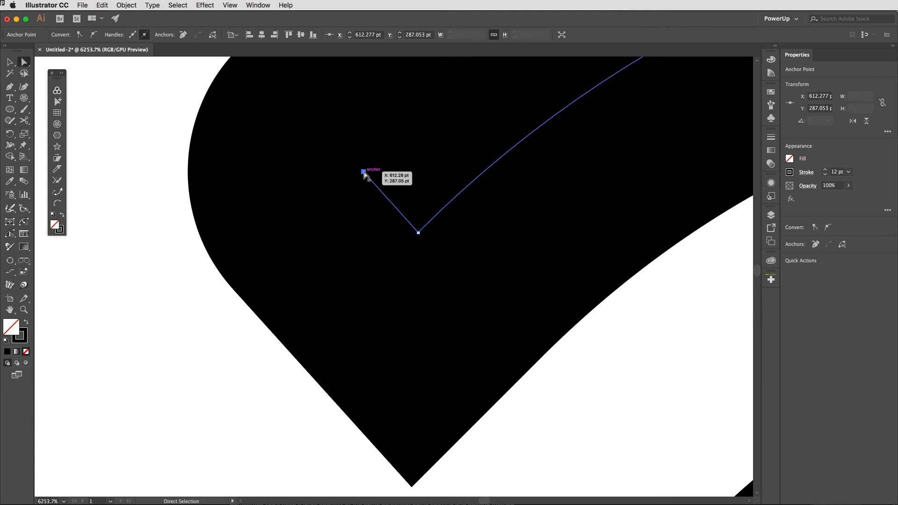
pyautogui.press('Delete')
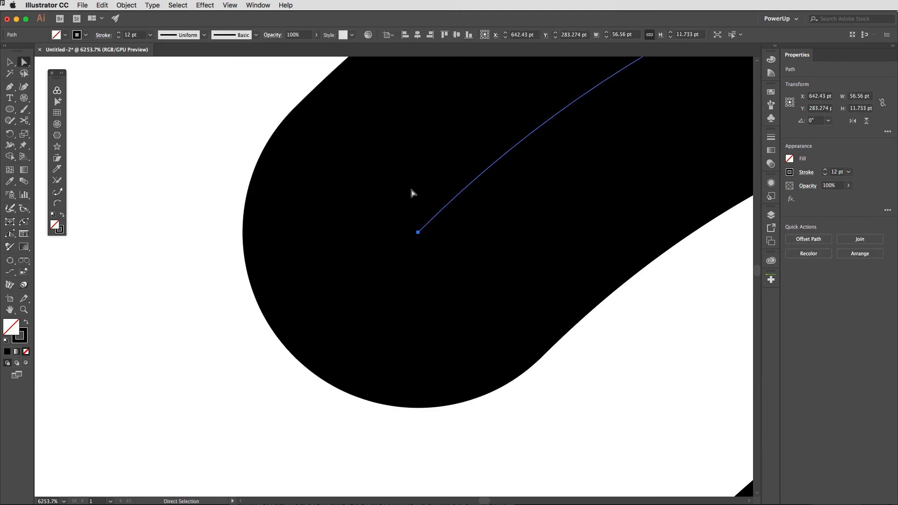
# Try to pull the overlapping anchor off the right end of the third arc from the top, undo the move and deselect.
pyautogui.press('super+0')
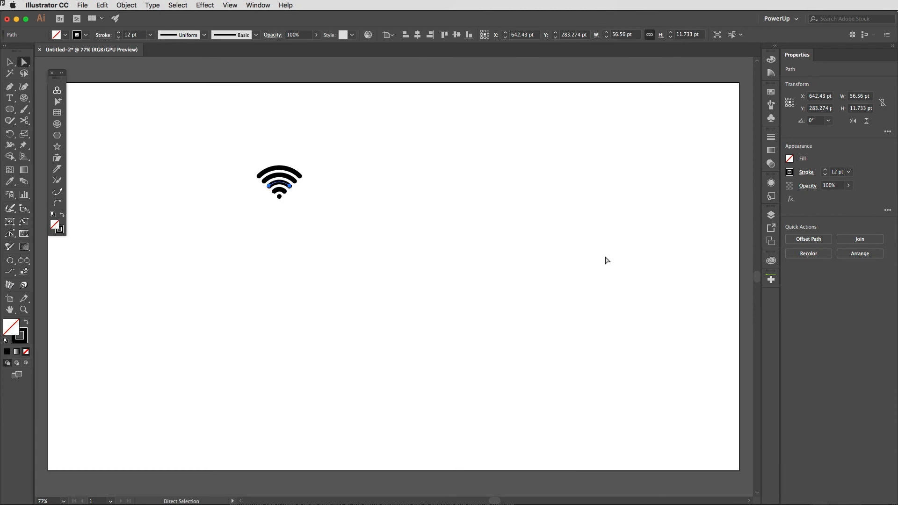
pyautogui.keyDown('super'); pyautogui.click(265, 155); pyautogui.keyUp('super')
pyautogui.keyDown('super'); pyautogui.click(262, 155); pyautogui.keyUp('super')
pyautogui.scroll(-5, 447, 332)
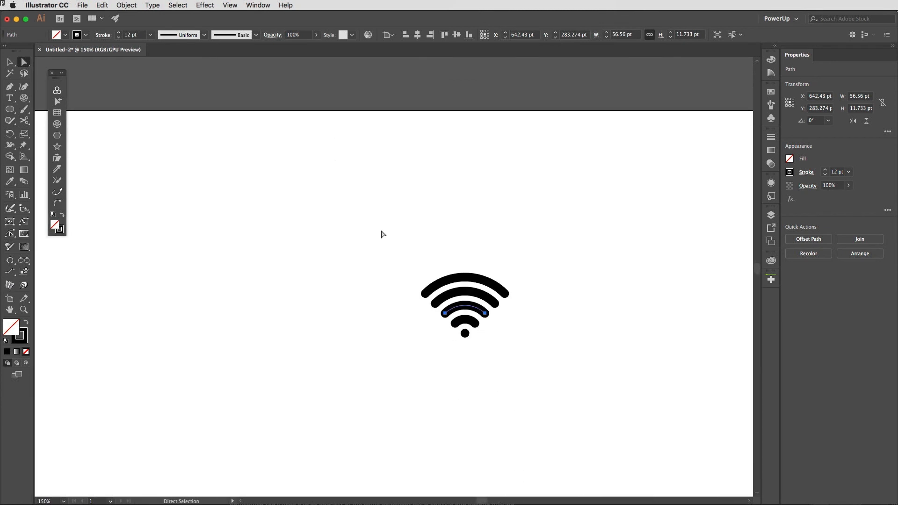
pyautogui.moveTo(397, 257); pyautogui.dragTo(552, 386)
pyautogui.moveTo(443, 291); pyautogui.dragTo(493, 292)
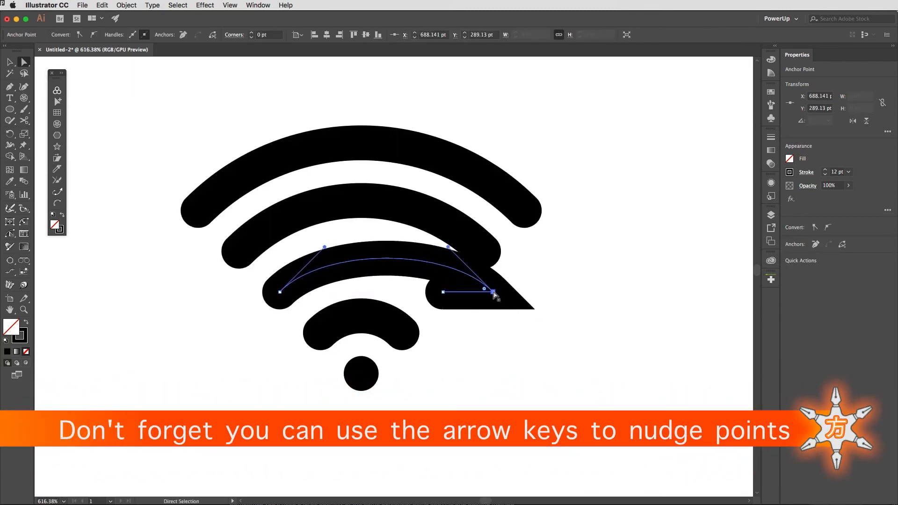
pyautogui.press('super+z')
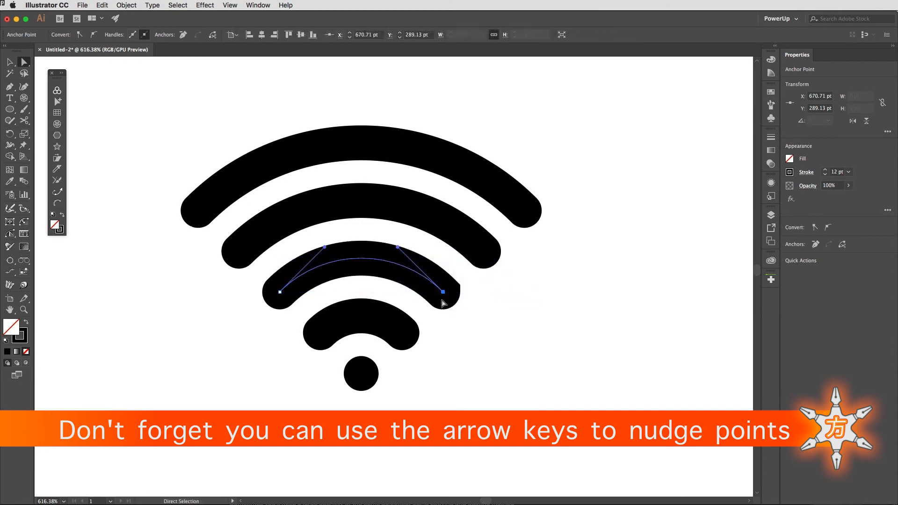
pyautogui.click(537, 305)
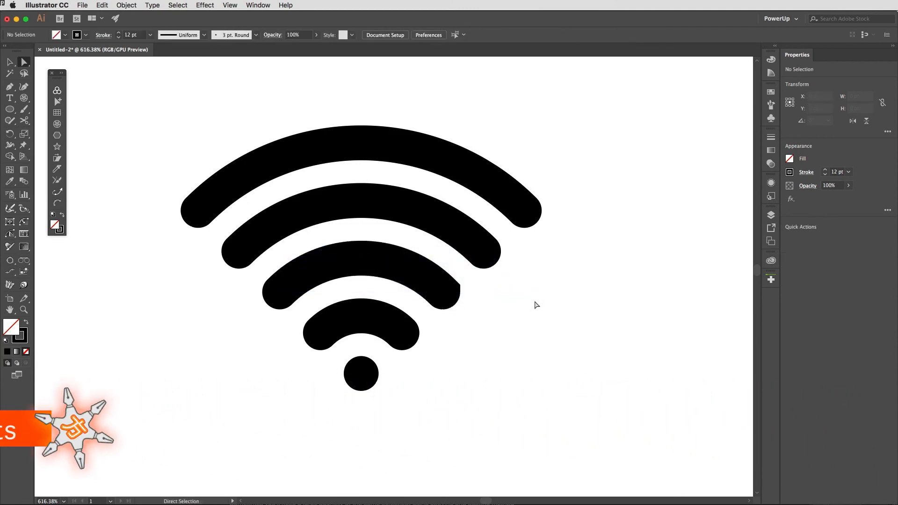